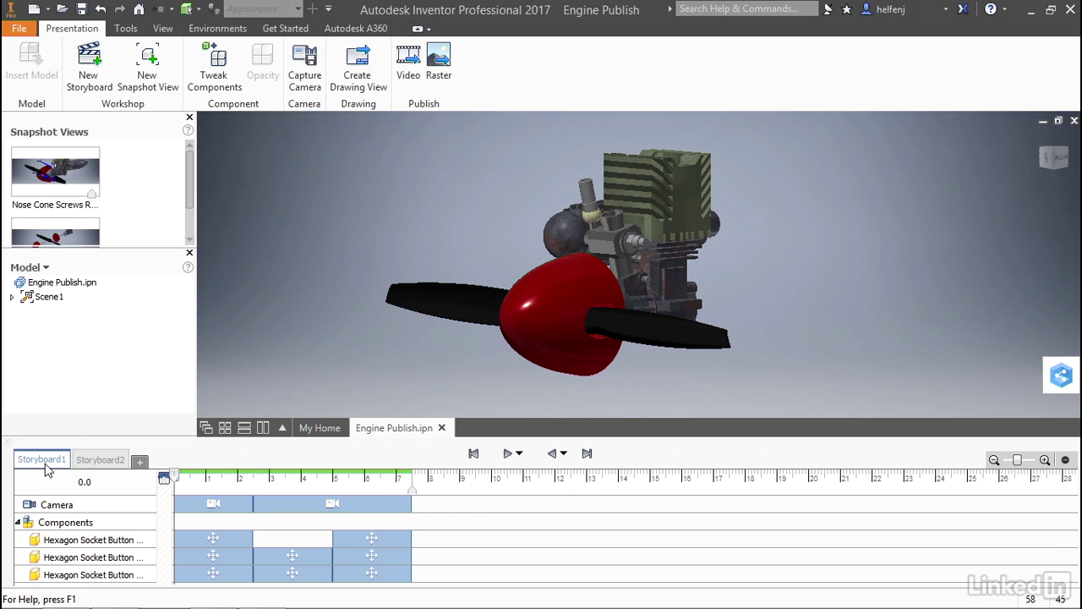
# Preview the Storyboard2 and Storyboard1 timelines, then close the Model browser.
pyautogui.click(99, 461)
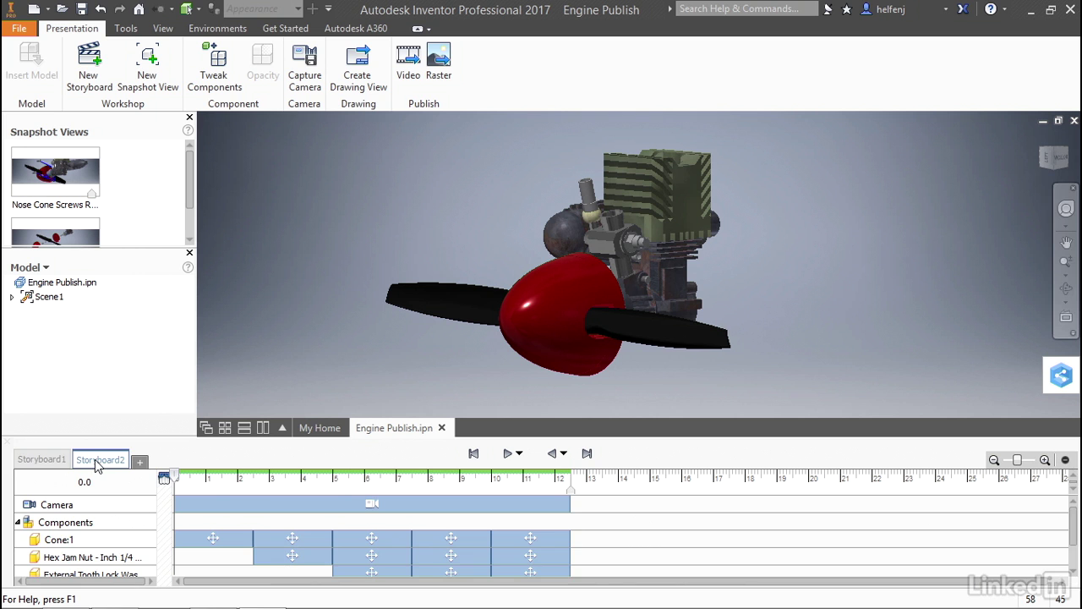
pyautogui.click(51, 460)
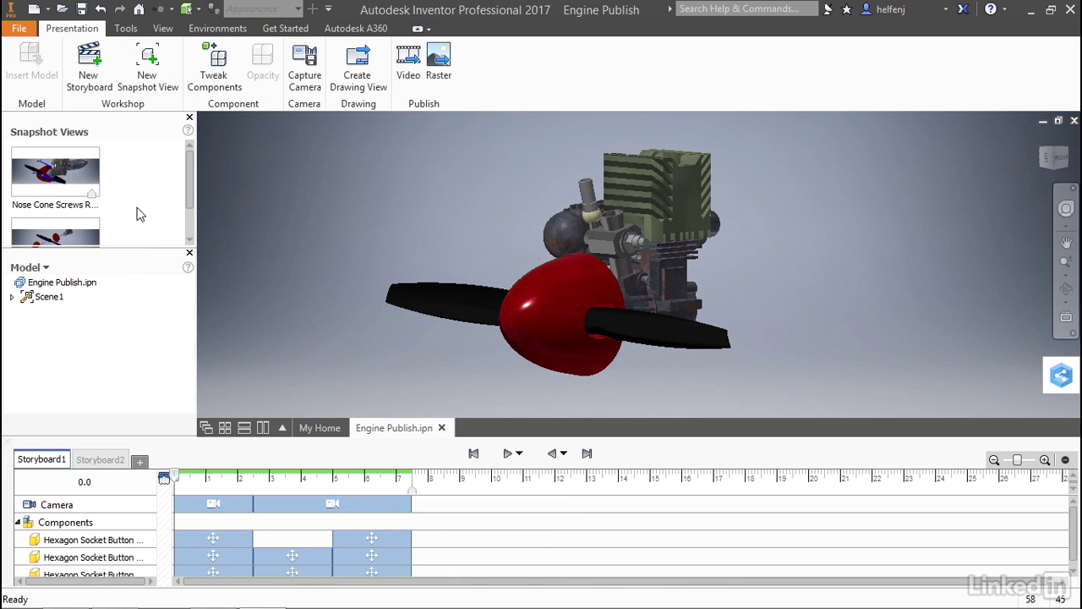
pyautogui.click(190, 254)
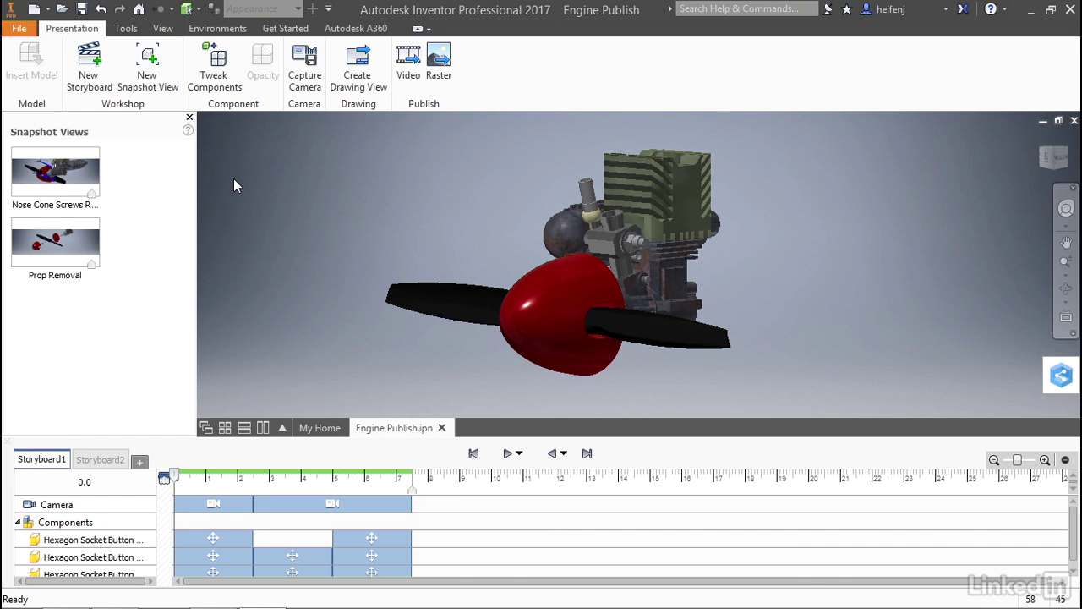
# Turn the Browser back on via View > User Interface, close it again, and return to Presentation.
pyautogui.click(163, 28)
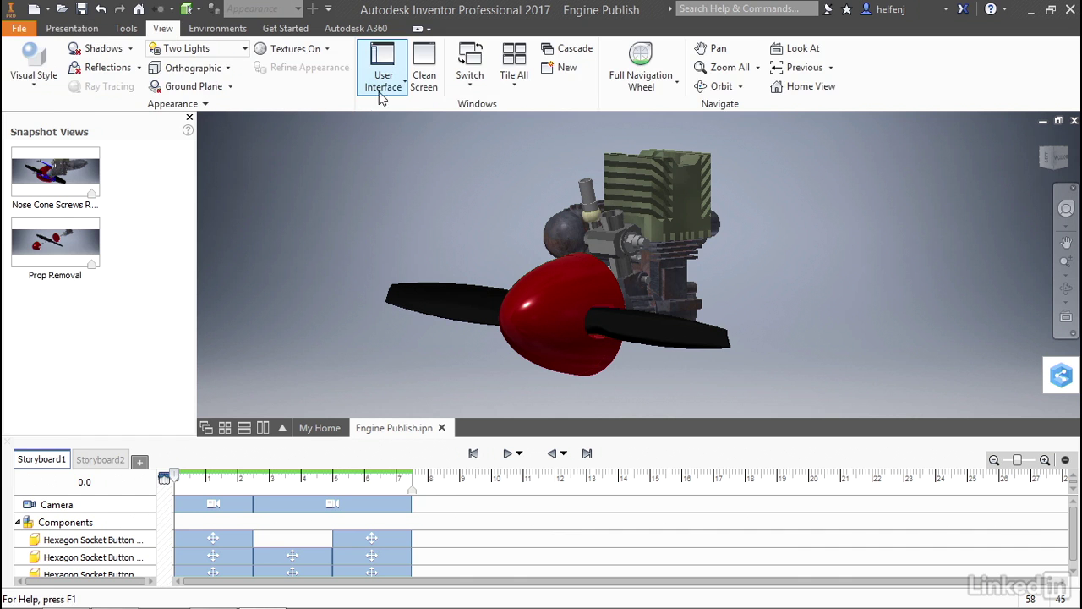
pyautogui.click(405, 84)
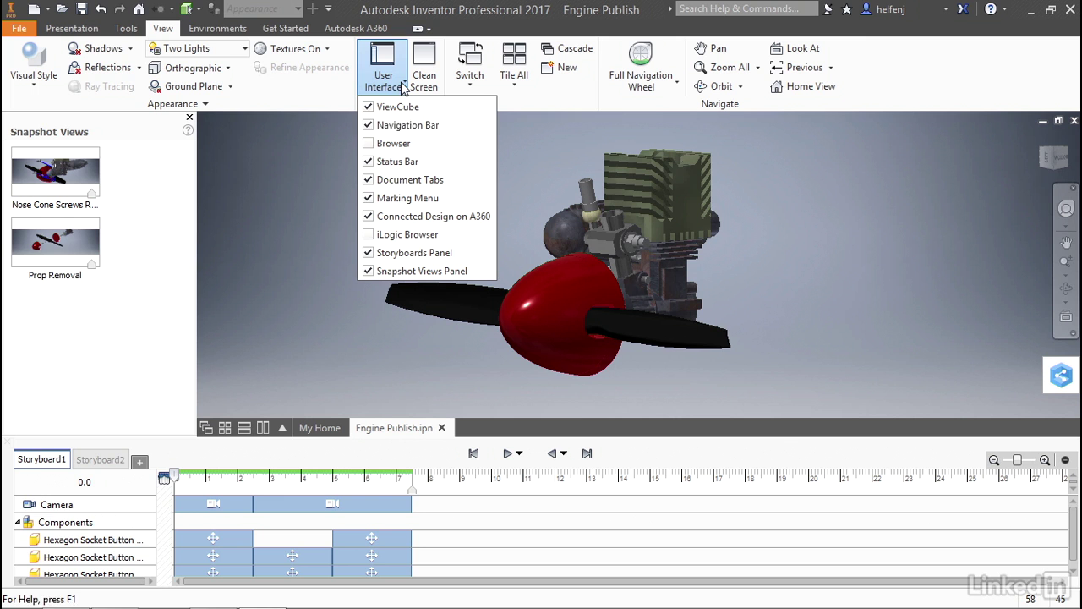
pyautogui.click(395, 143)
pyautogui.click(278, 232)
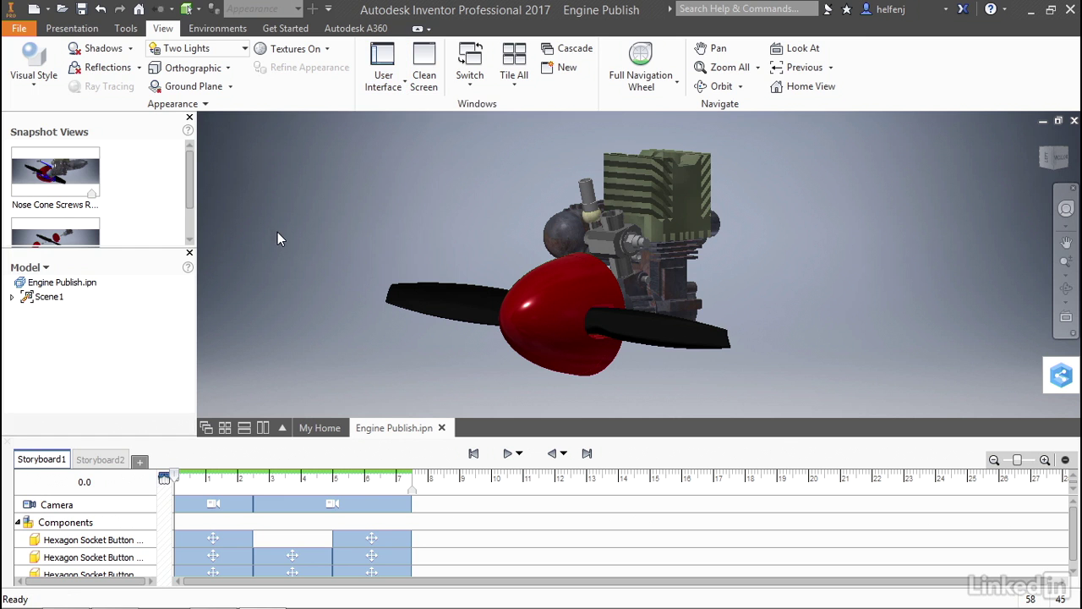
pyautogui.click(189, 252)
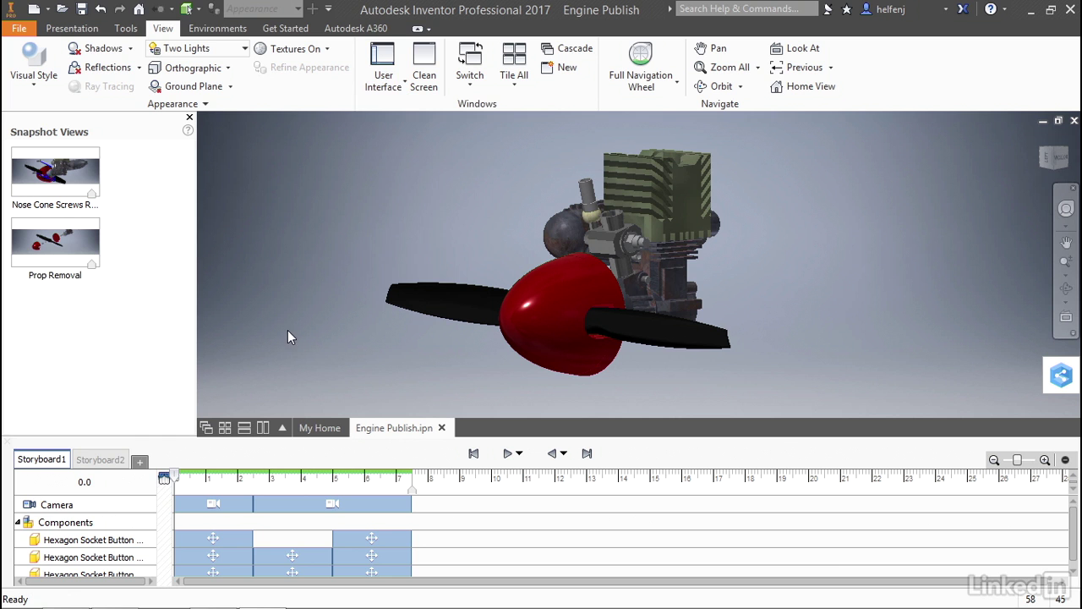
pyautogui.click(72, 30)
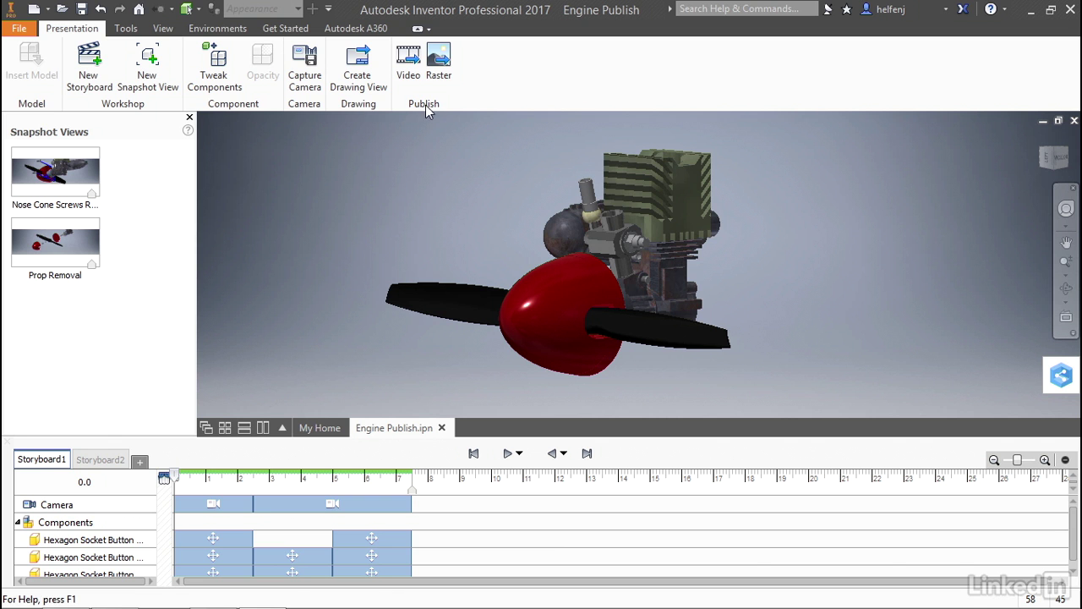
# Reopen Publish to Raster Images with Nose Cone Screws Removed selected and set scope to All Views.
pyautogui.click(439, 64)
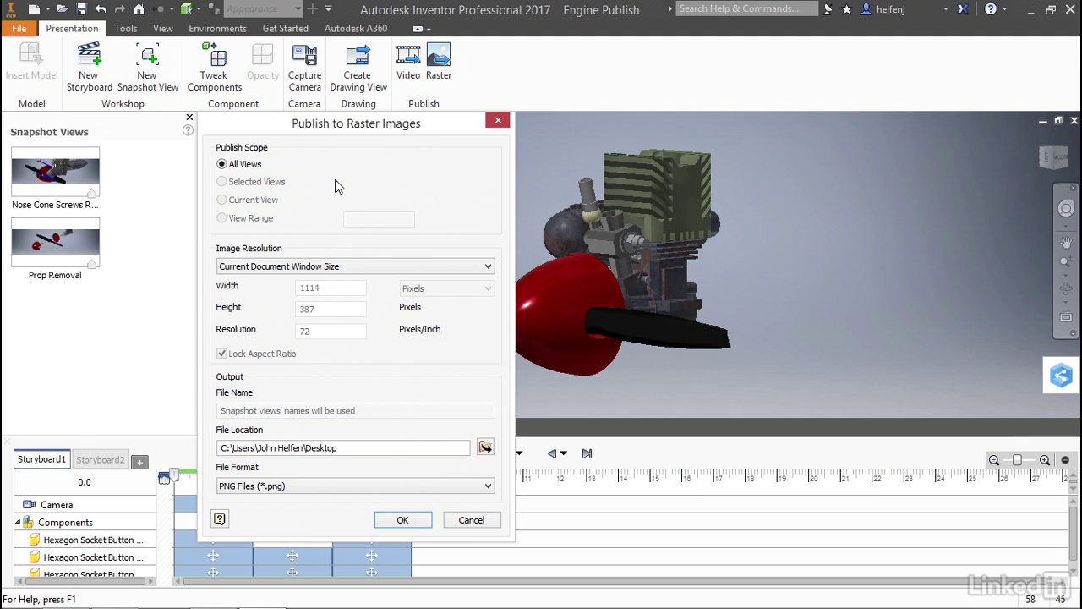
pyautogui.click(498, 123)
pyautogui.click(51, 181)
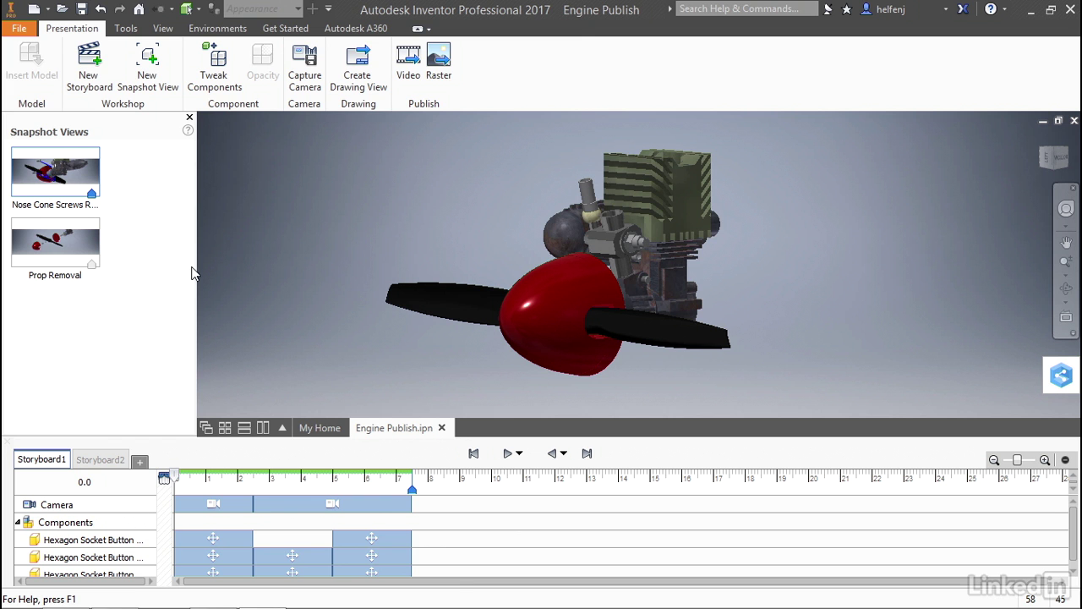
pyautogui.click(440, 67)
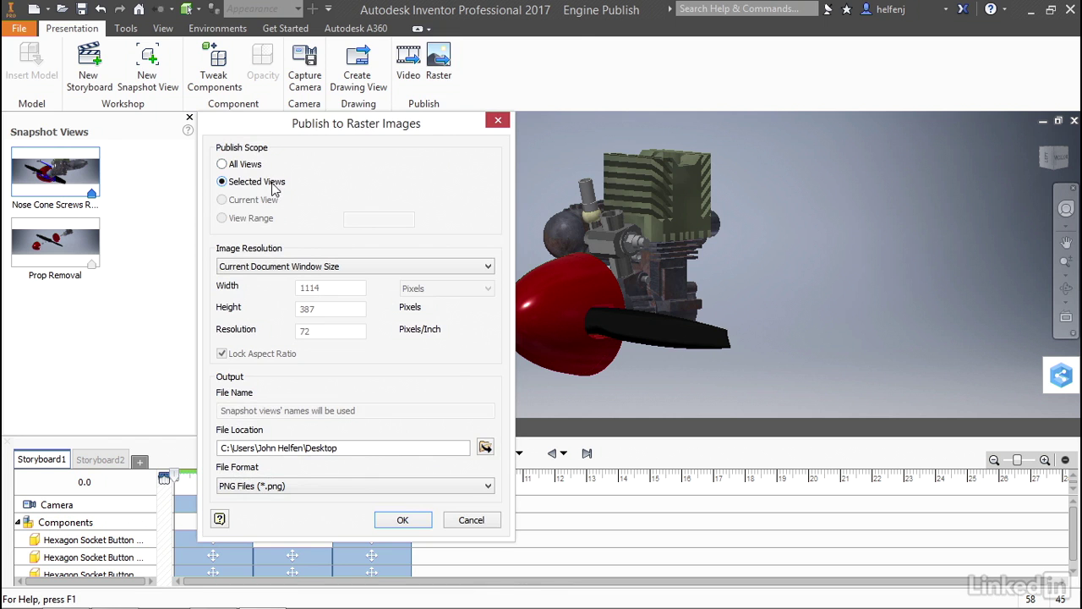
pyautogui.click(222, 165)
# Publish all snapshot views as 1024 x 768 (4:3) PNG images.
pyautogui.click(294, 267)
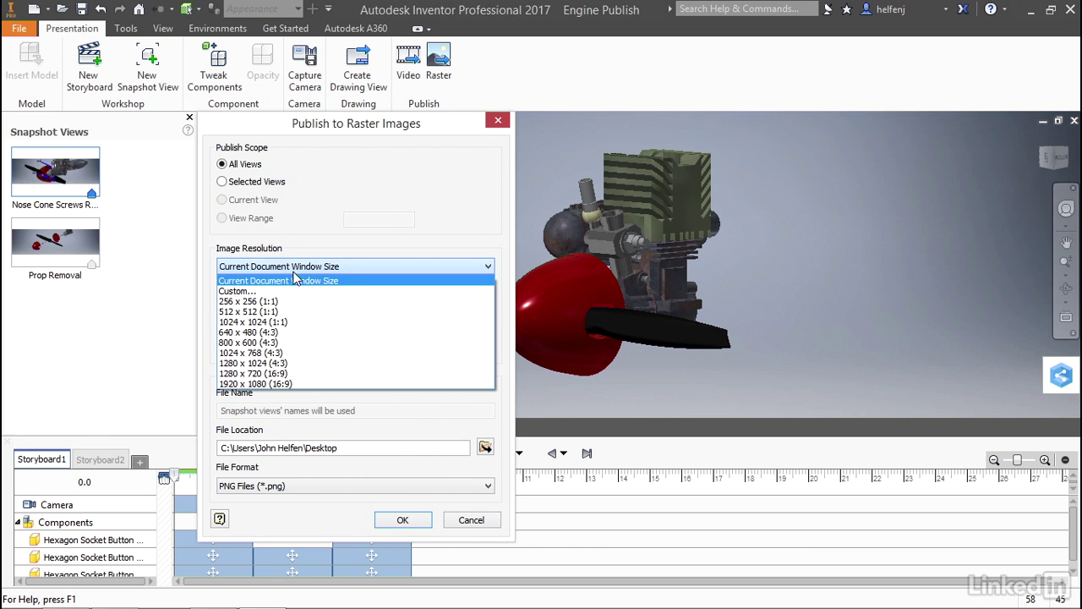
pyautogui.click(263, 353)
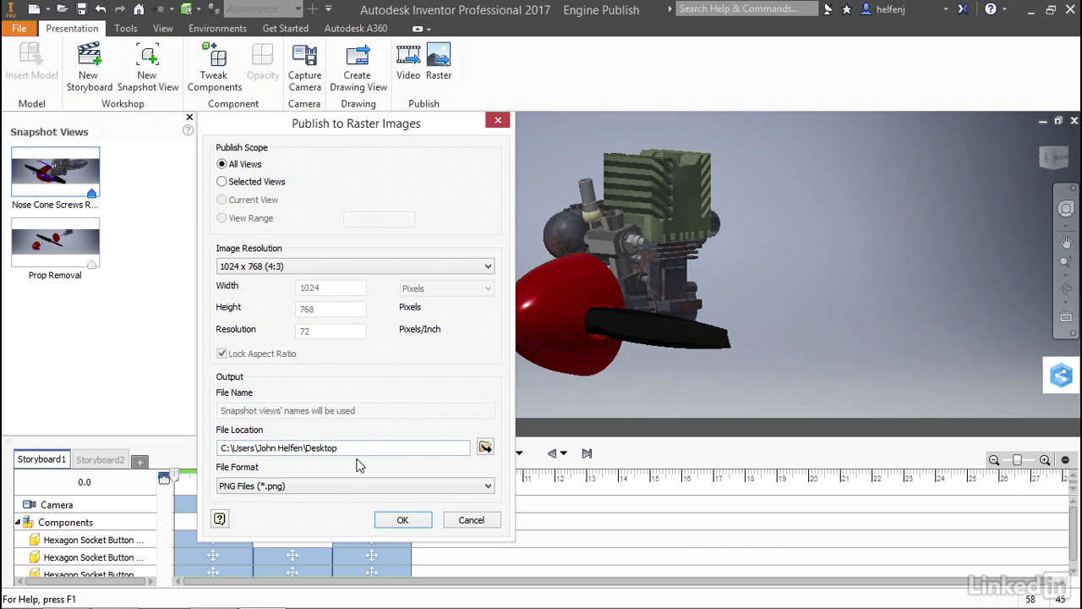
pyautogui.click(352, 486)
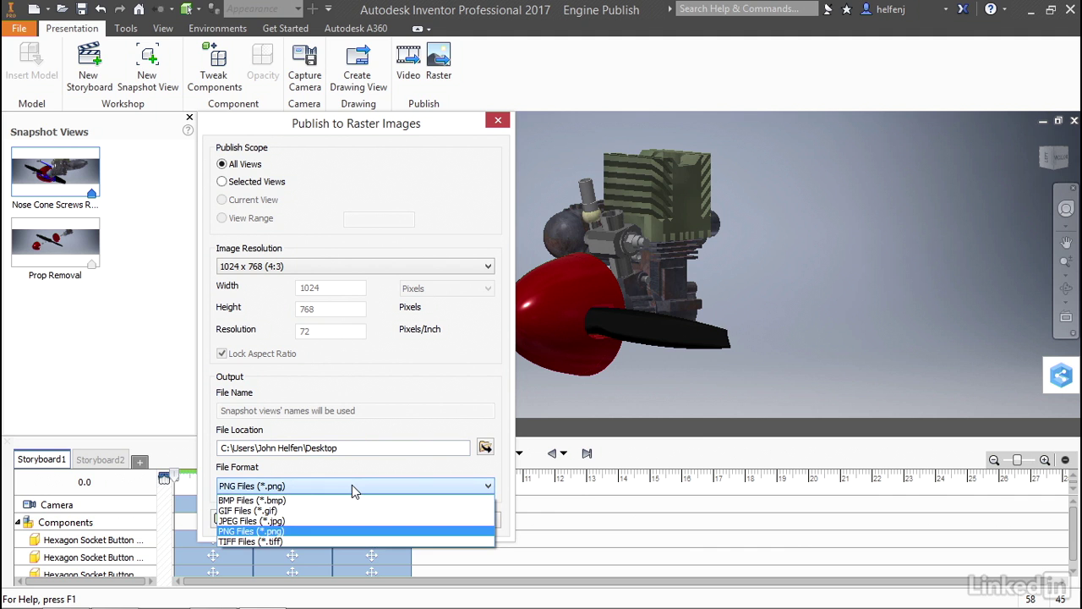
pyautogui.click(352, 485)
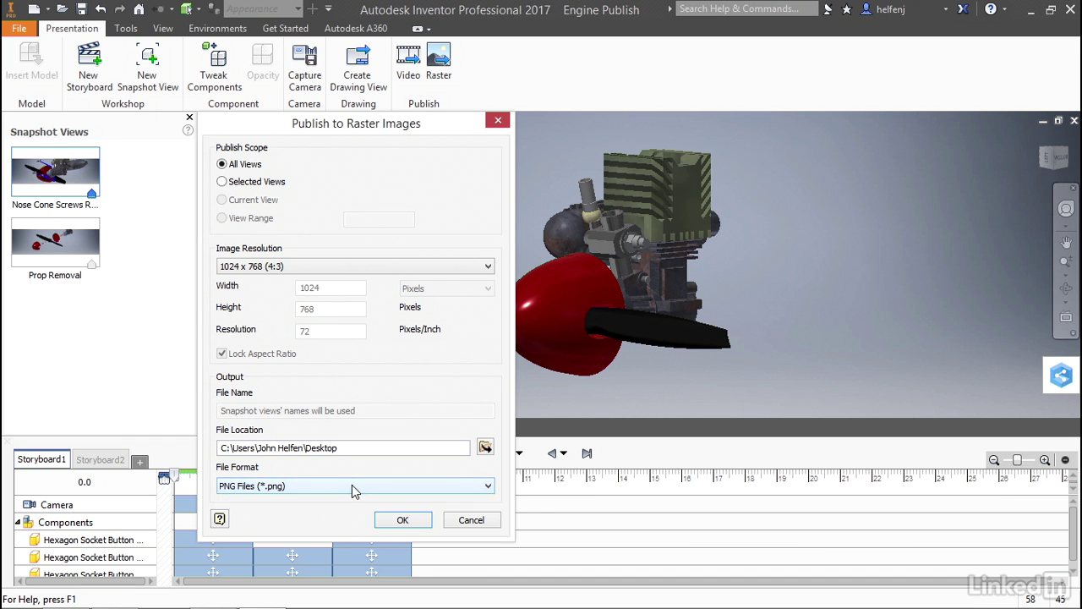
pyautogui.click(401, 519)
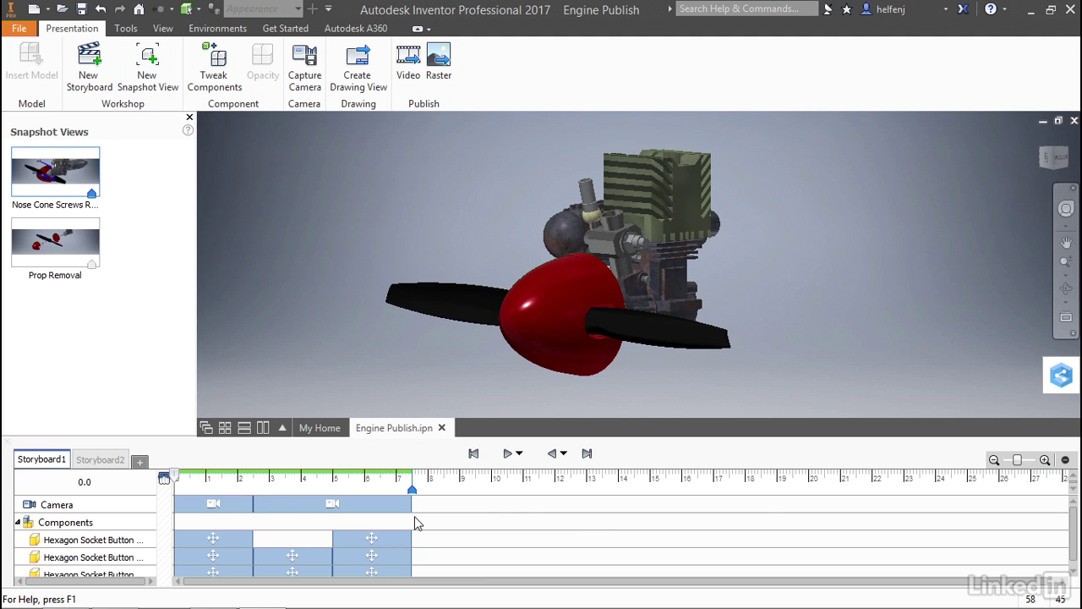
# Minimize Inventor and view the Nose Cone Screws Removed and Prop Removal PNGs in Photo Viewer.
pyautogui.click(1031, 9)
pyautogui.doubleClick(36, 120)
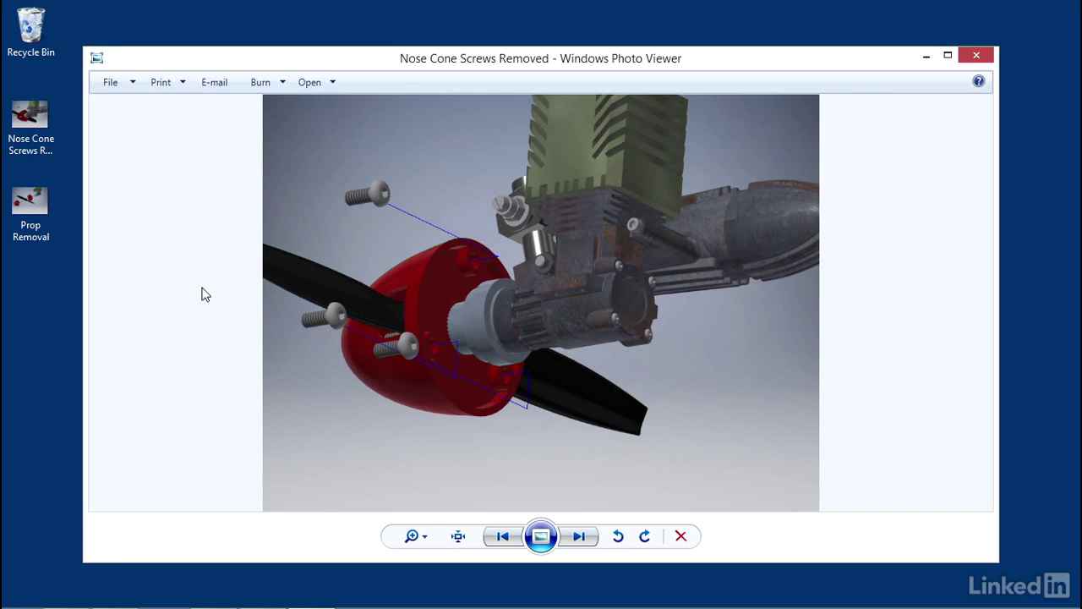
pyautogui.click(586, 539)
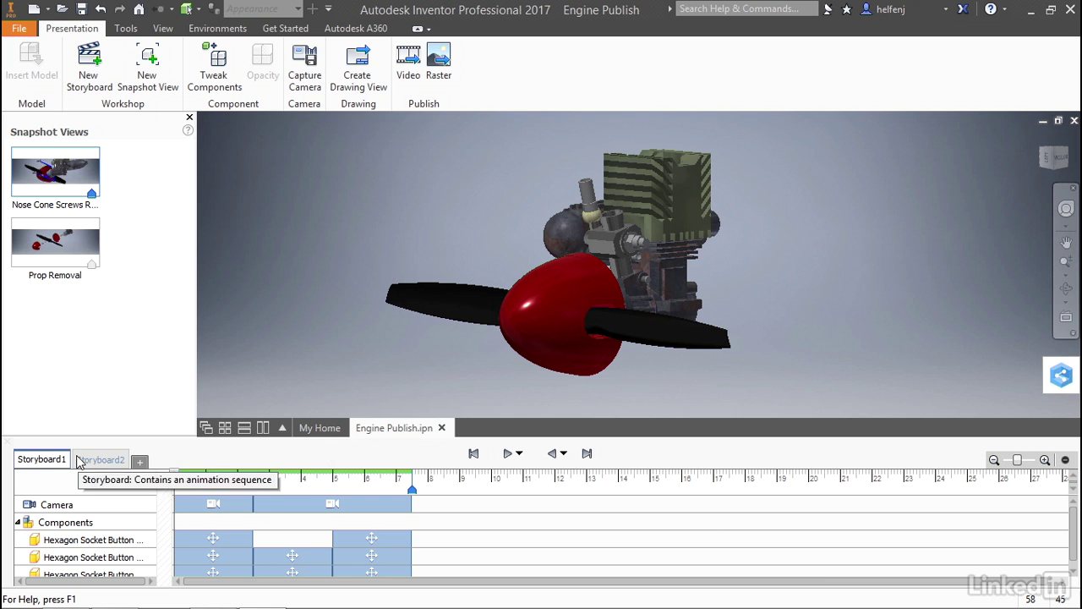
# Set up Publish to Video for All Storyboards as Engine Publish in AVI File (*.avi) format.
pyautogui.click(413, 80)
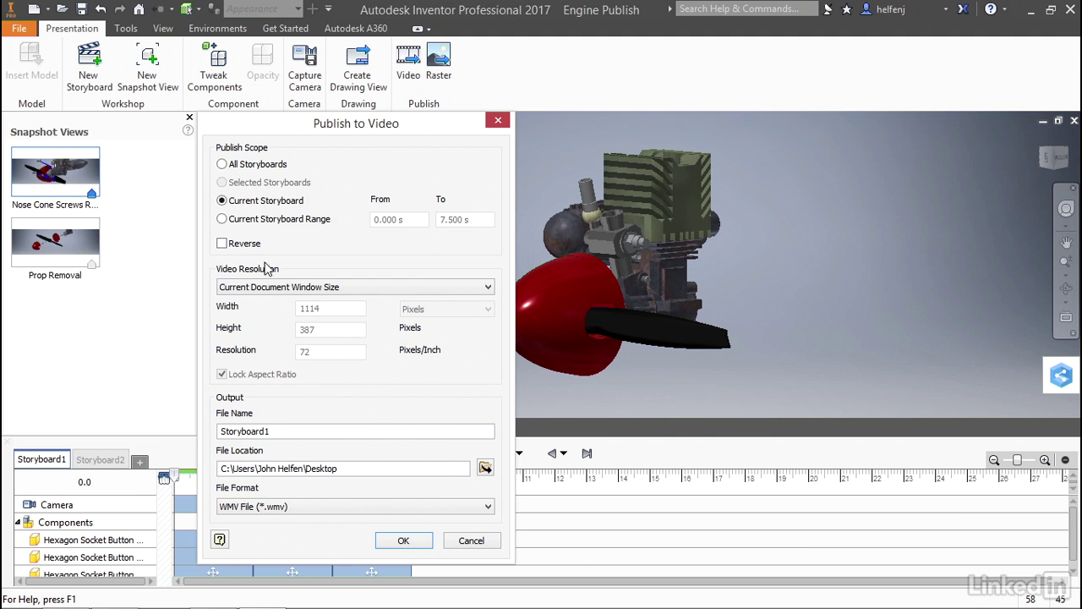
pyautogui.click(223, 165)
pyautogui.click(315, 505)
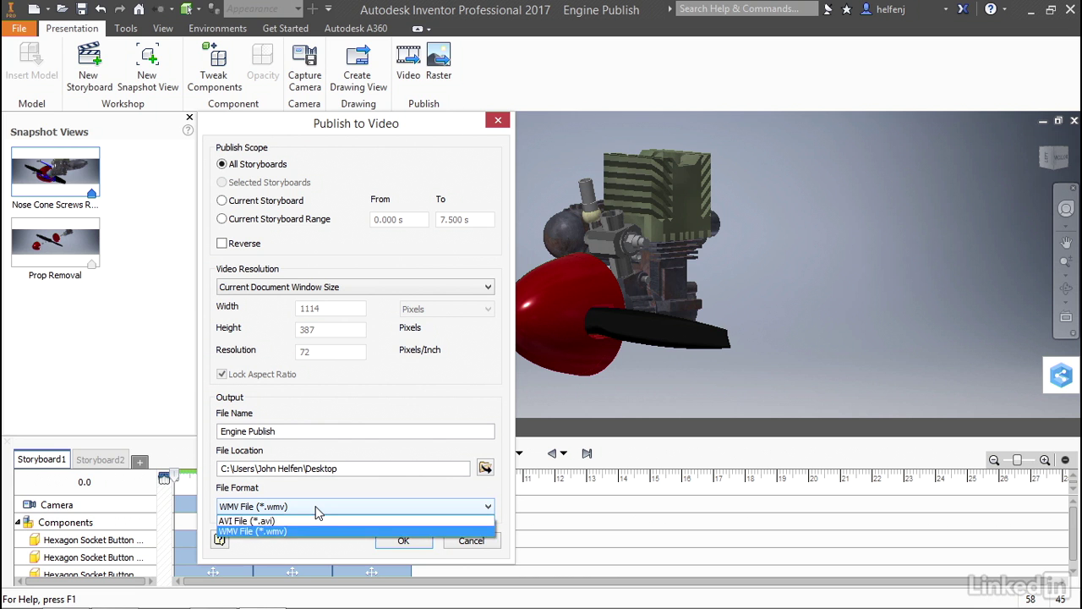
pyautogui.click(316, 517)
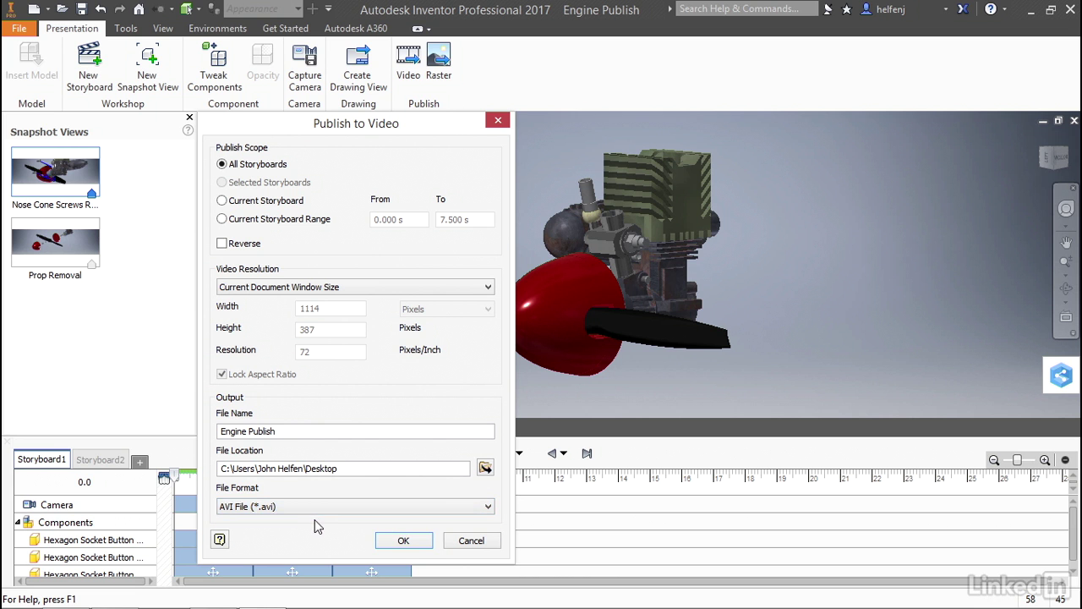
# Publish Engine Publish.avi using the TechSmith Screen Capture Codec and dismiss the completion message.
pyautogui.click(404, 542)
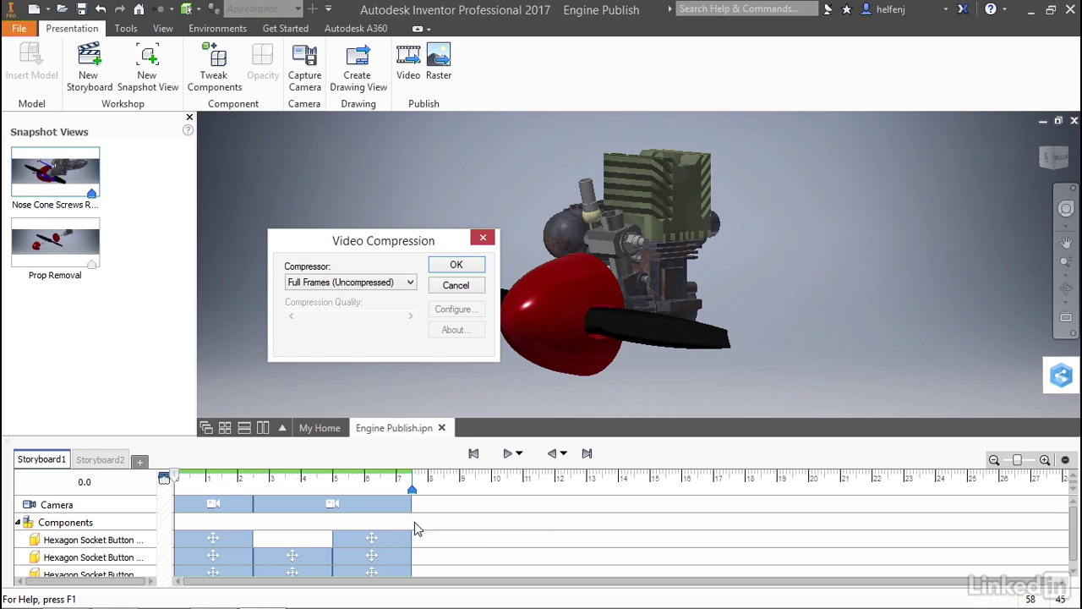
pyautogui.click(410, 284)
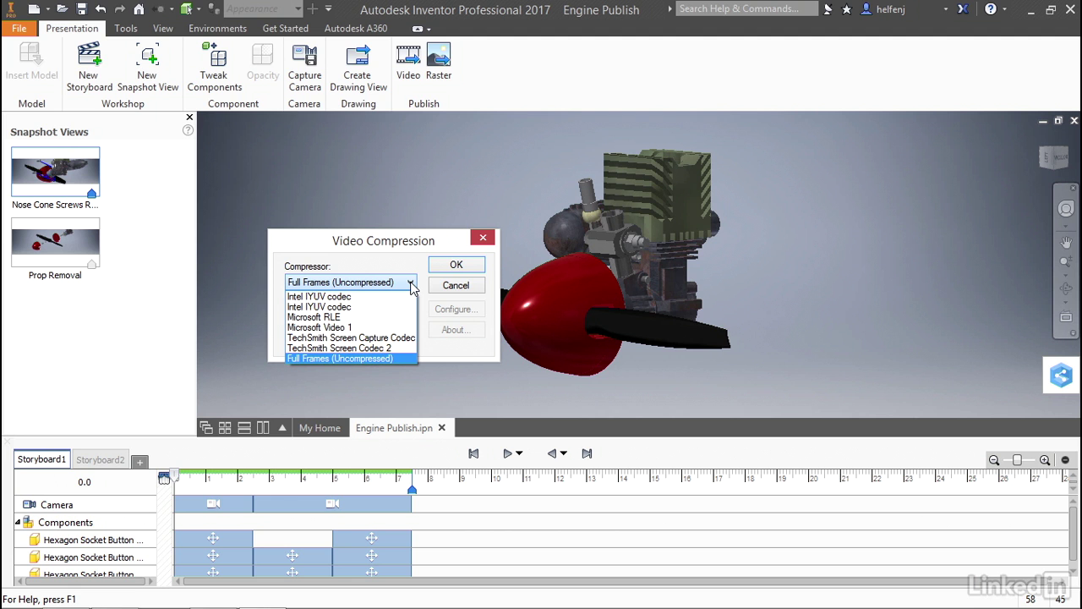
pyautogui.click(345, 338)
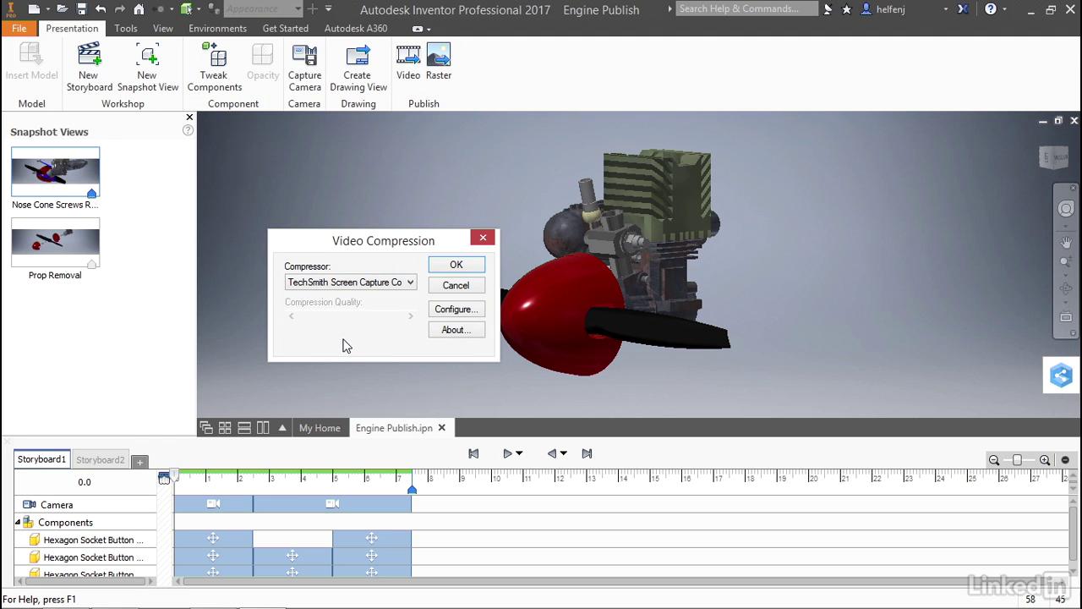
pyautogui.click(446, 265)
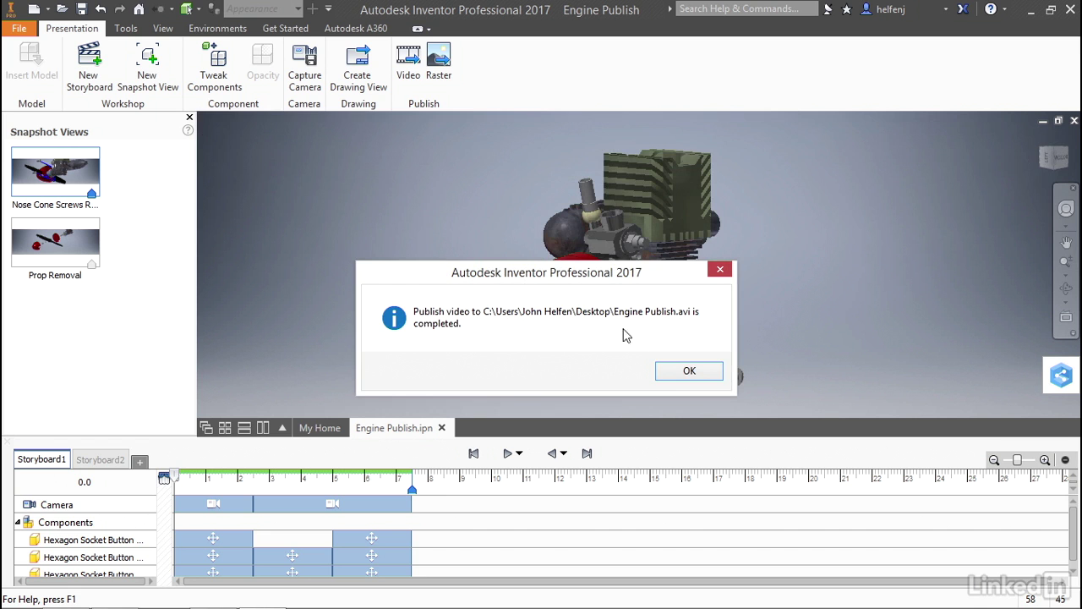
pyautogui.click(696, 372)
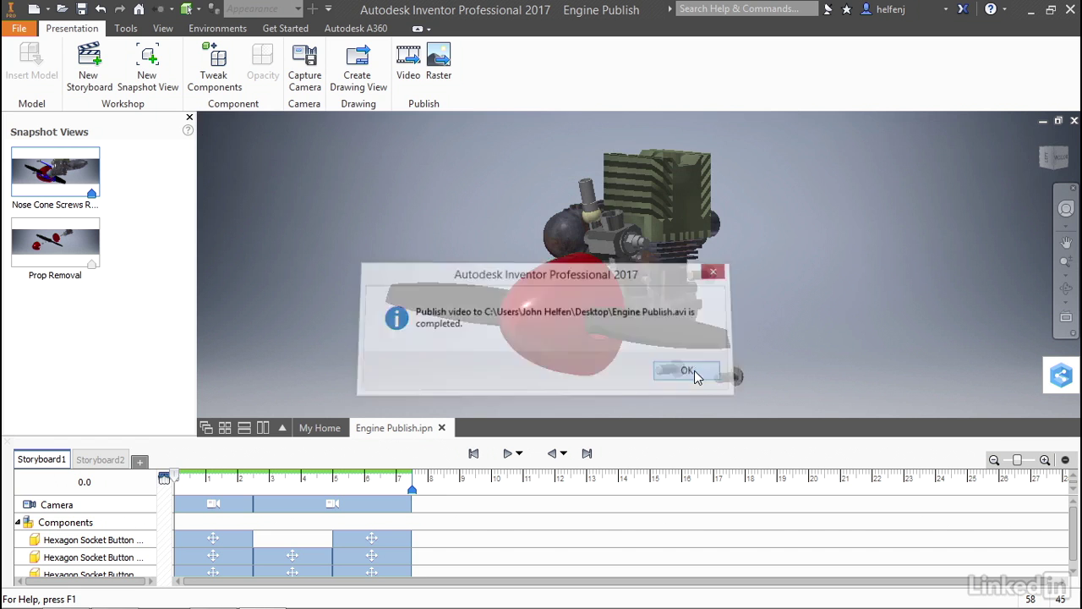
# Minimize Inventor and play Engine Publish.avi from the desktop in Windows Media Player.
pyautogui.click(1031, 10)
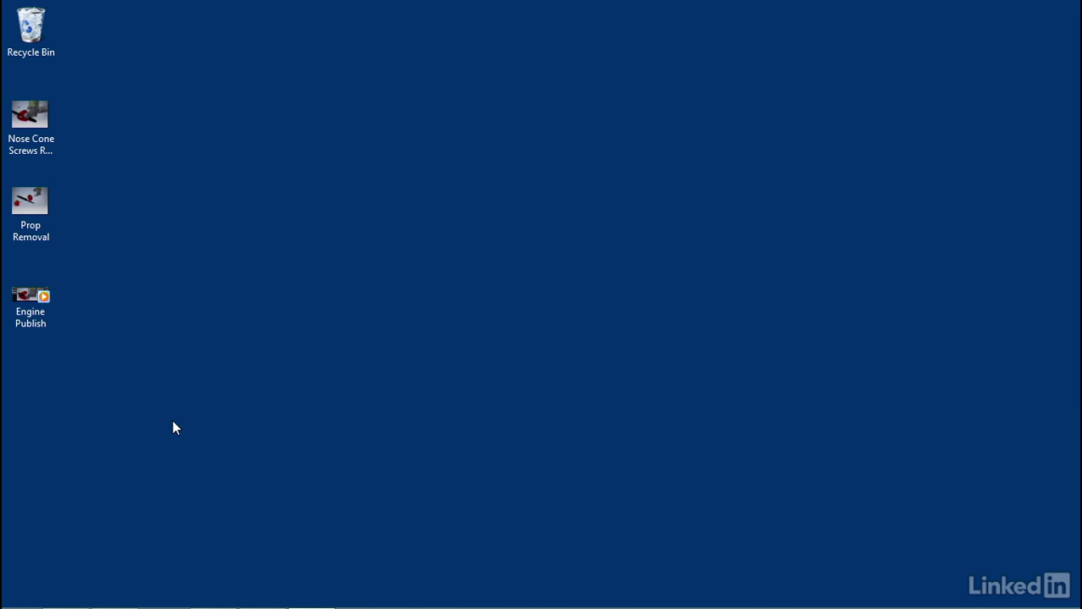
pyautogui.click(33, 295)
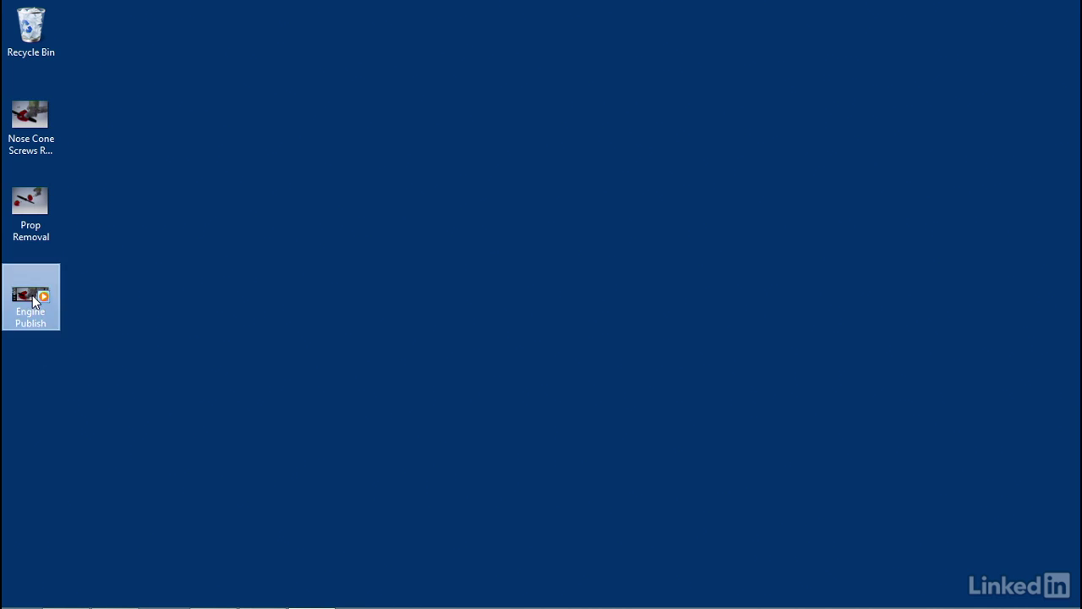
pyautogui.doubleClick(33, 295)
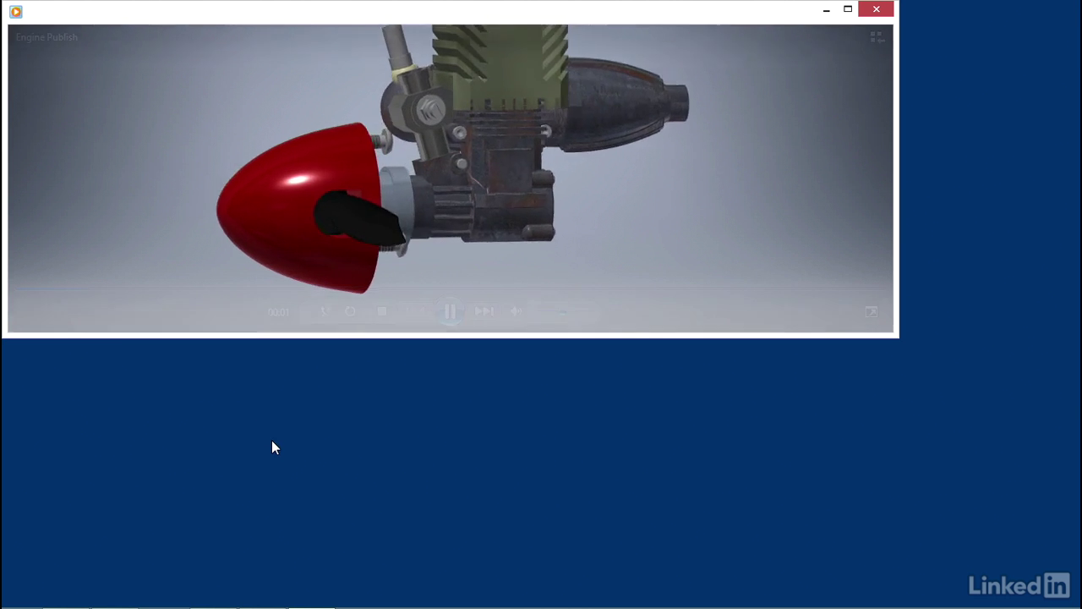